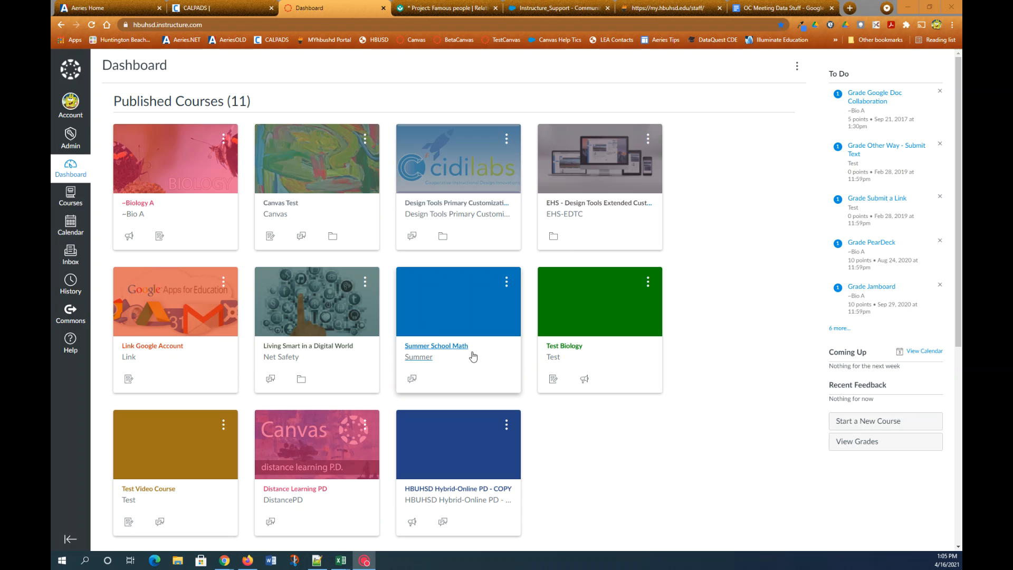
- Open the Summer School Math course's People page and start adding people
left_click(447, 346)
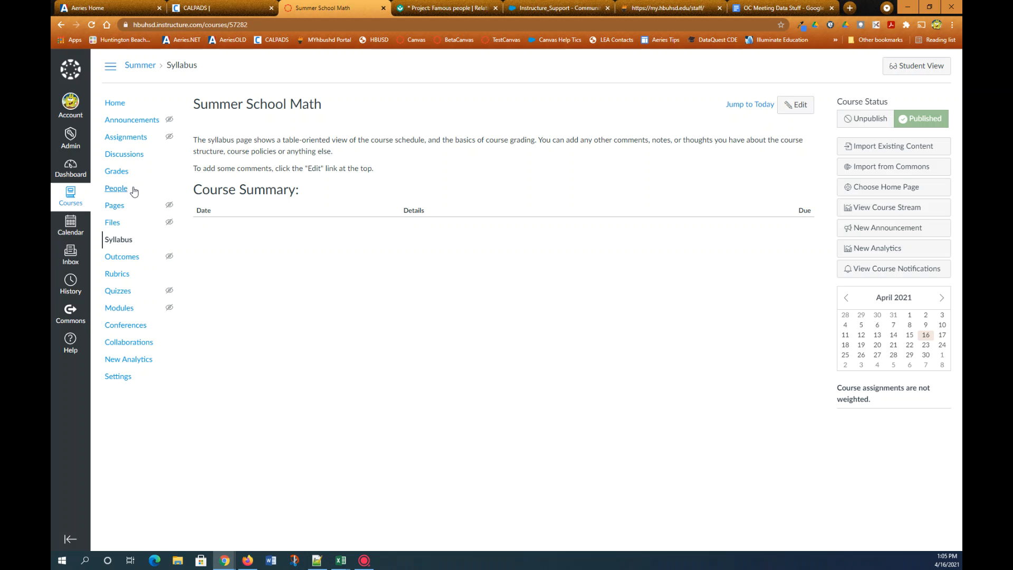
left_click(112, 193)
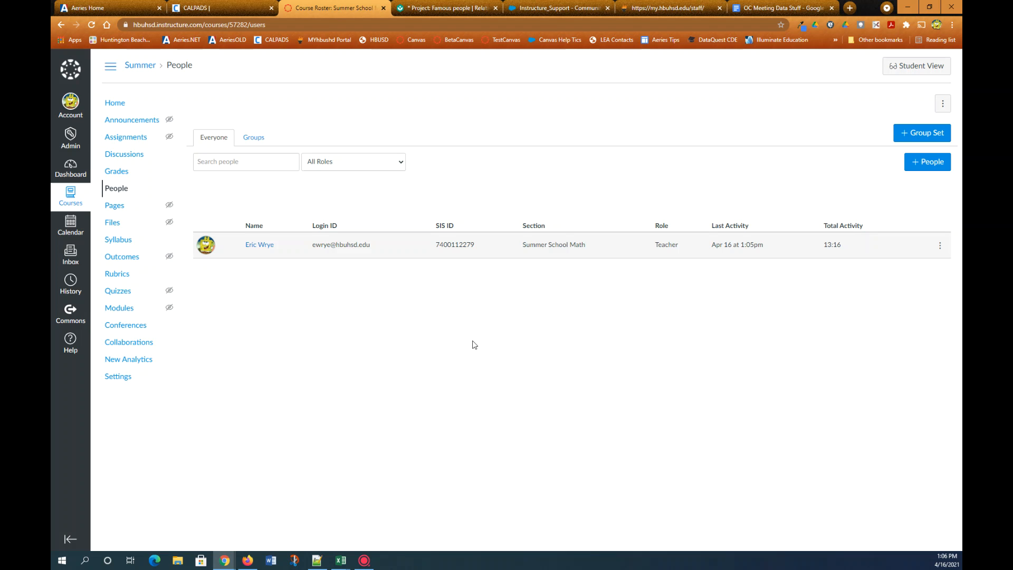
left_click(925, 161)
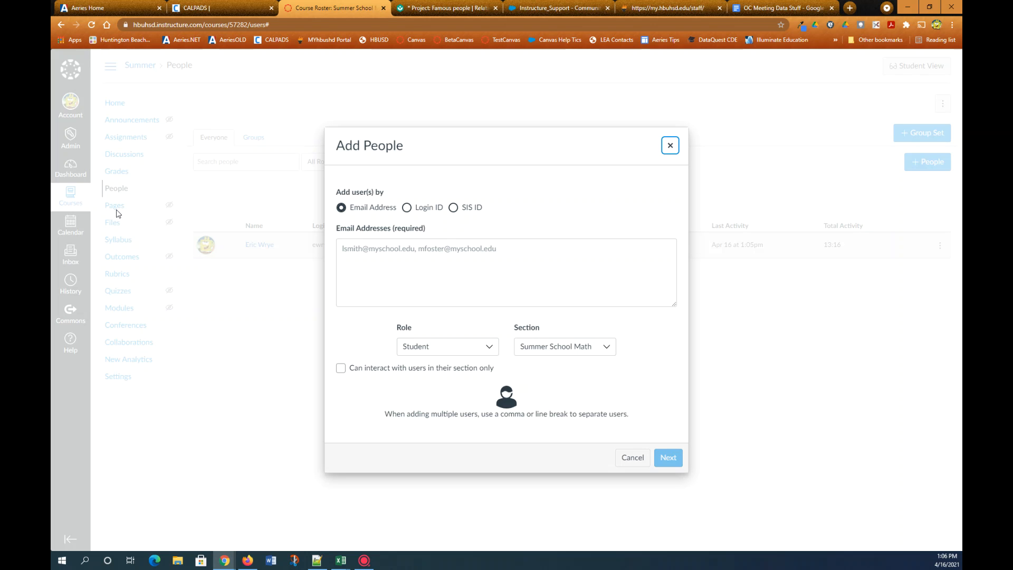
- Switch to the Excel workbook, copy the email addresses in cells A1:A4, and return to Canvas
key("alt+Tab")
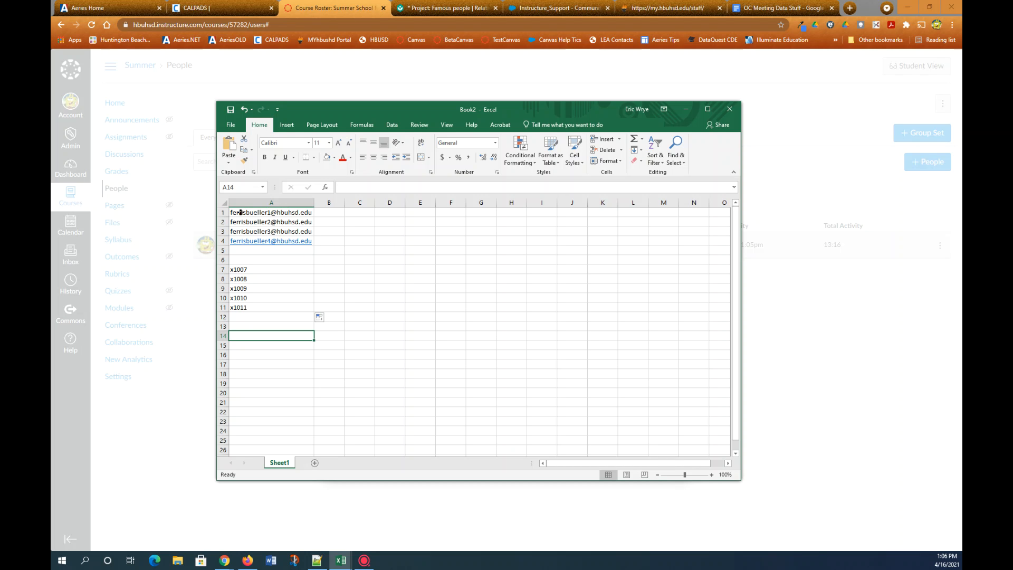
left_click_drag(240, 211, 250, 243)
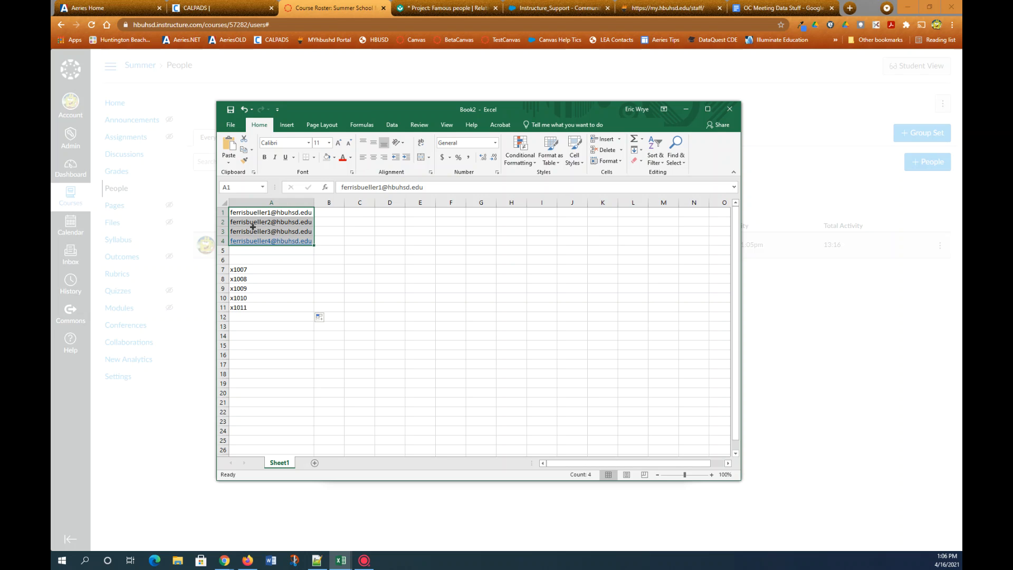
right_click(251, 225)
left_click(271, 247)
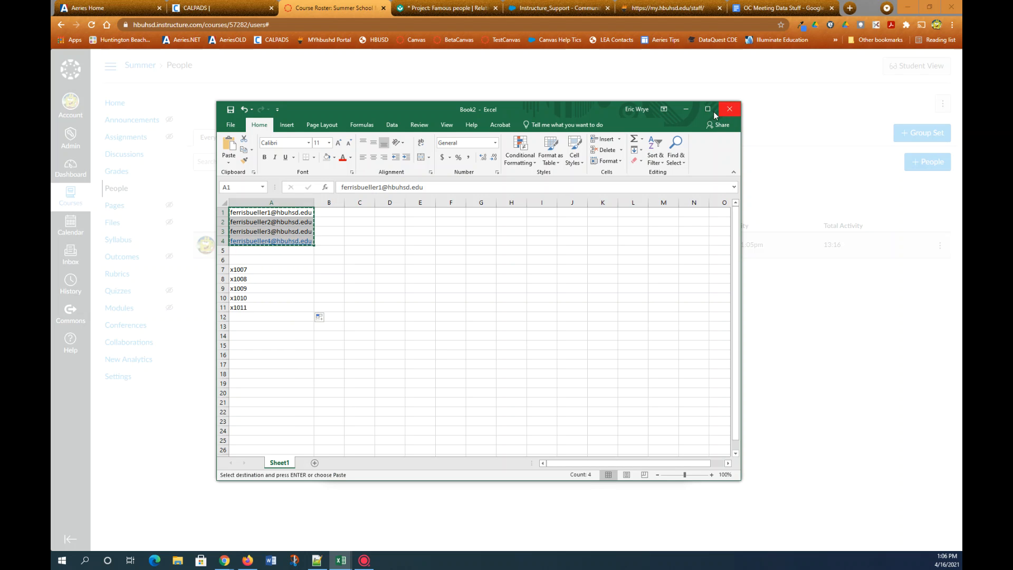
left_click(690, 109)
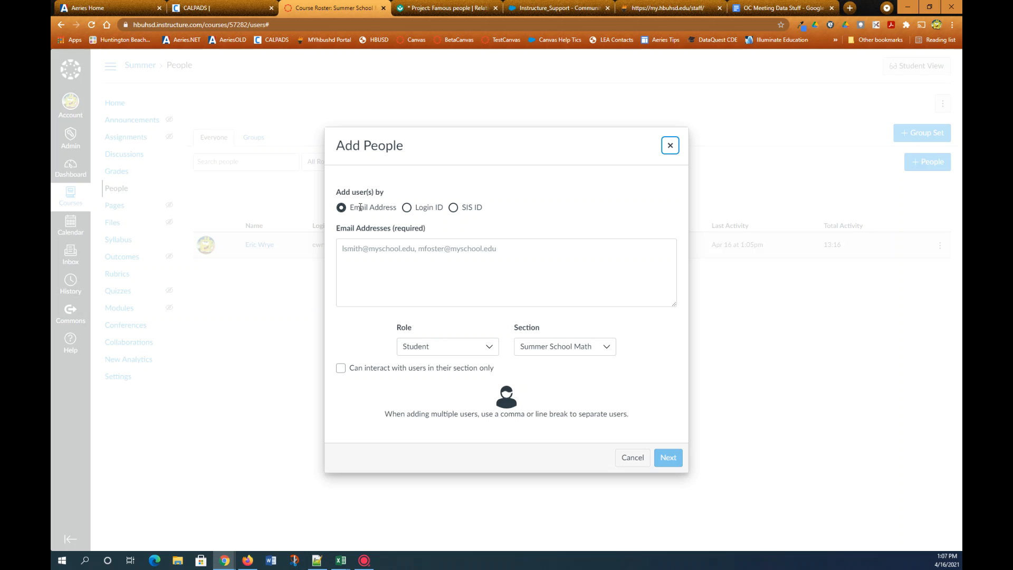
- Paste the copied addresses into the Email Addresses field of the Add People form
left_click(345, 251)
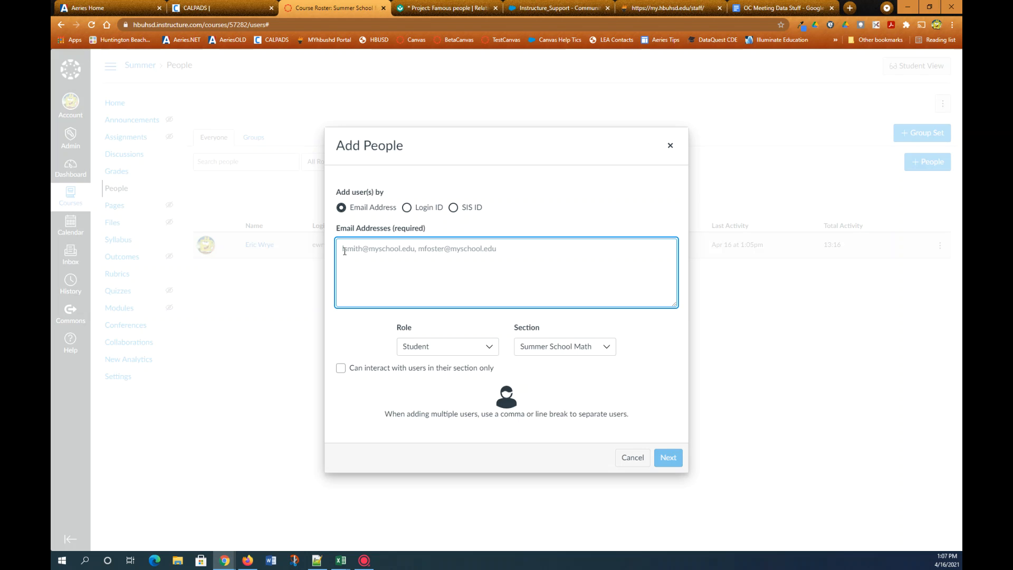
right_click(344, 251)
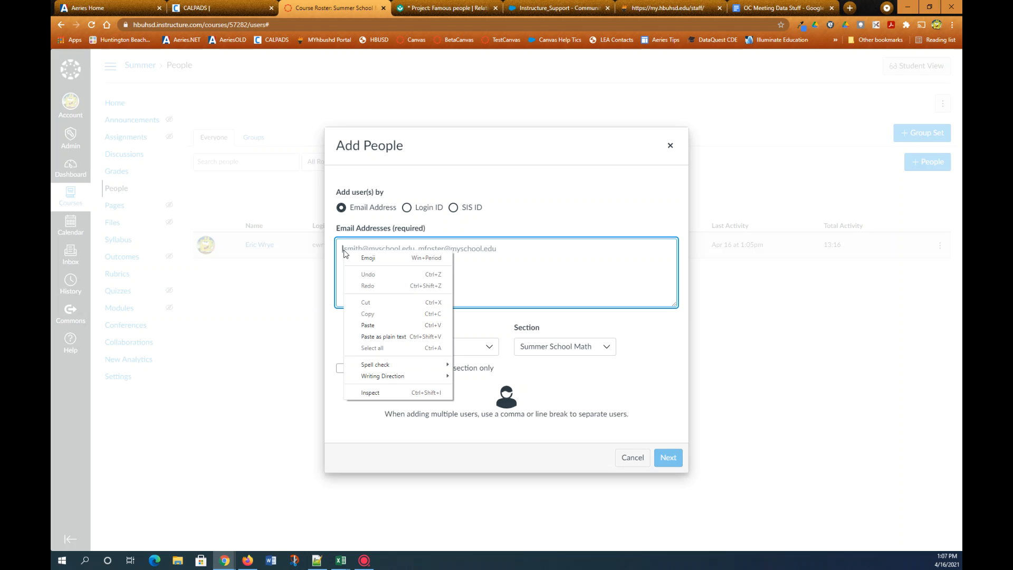
left_click(370, 323)
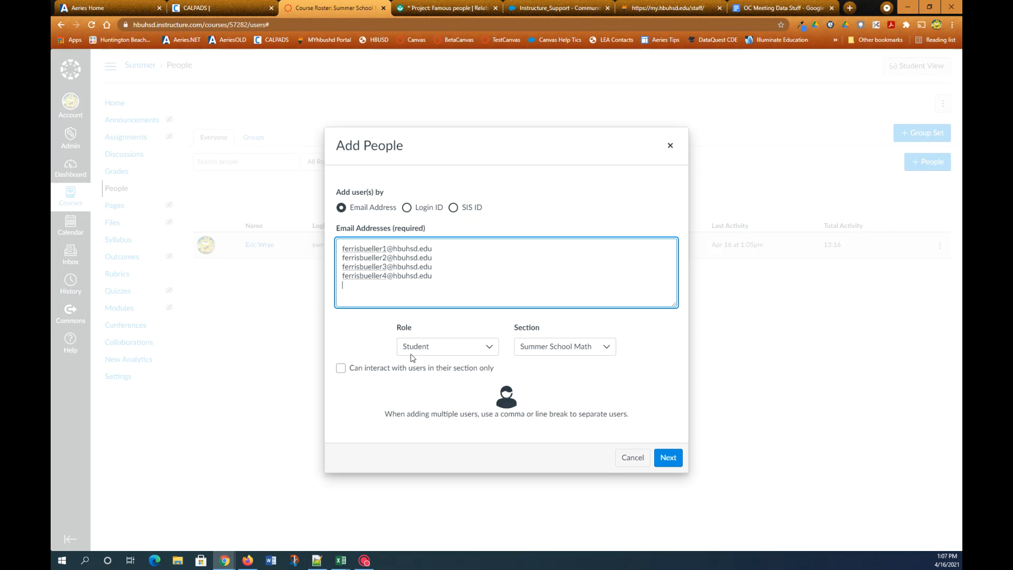
- Add the listed users to the course with the Student role in the Summer School Math section
left_click(490, 351)
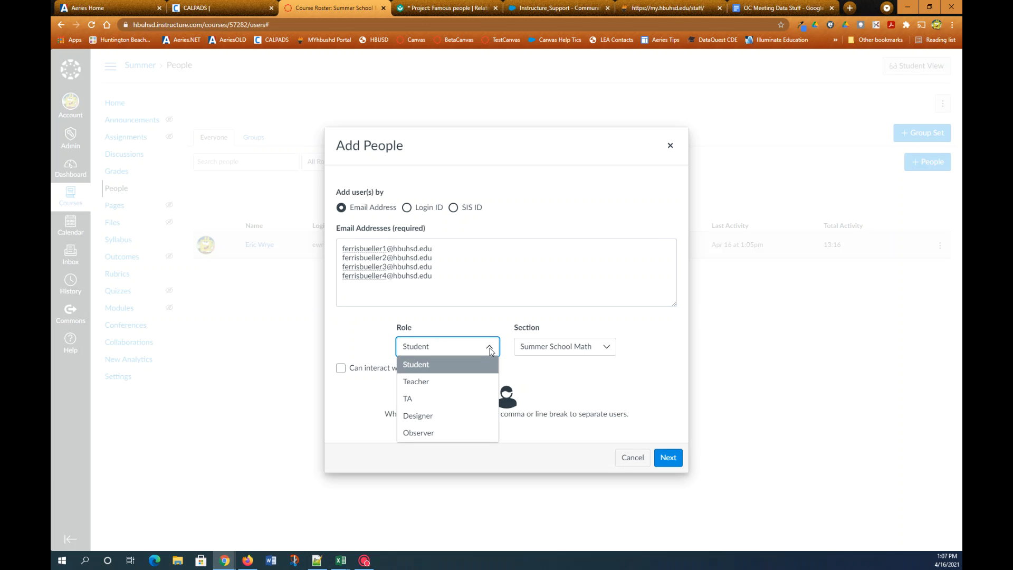
left_click(481, 329)
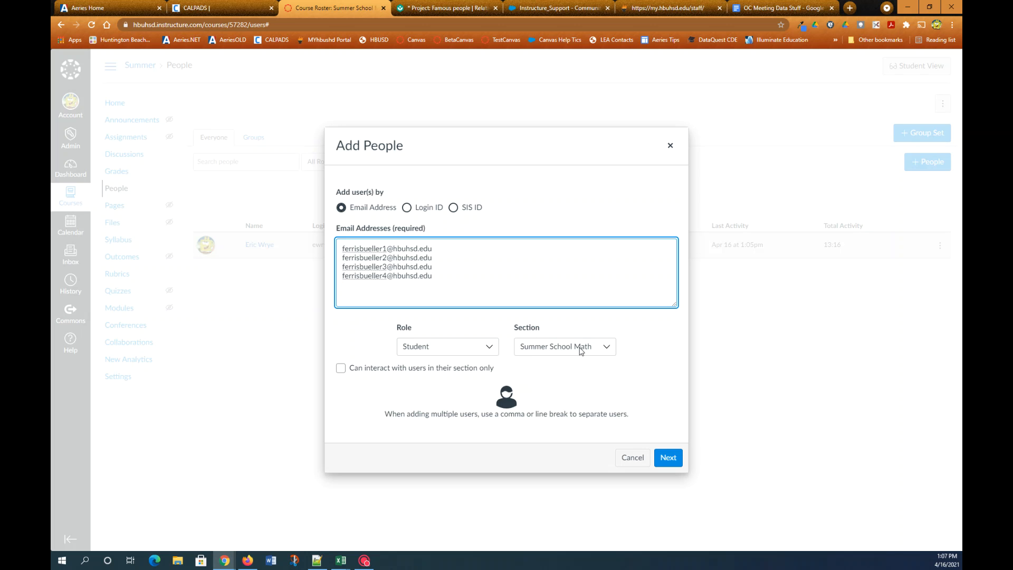
left_click(609, 348)
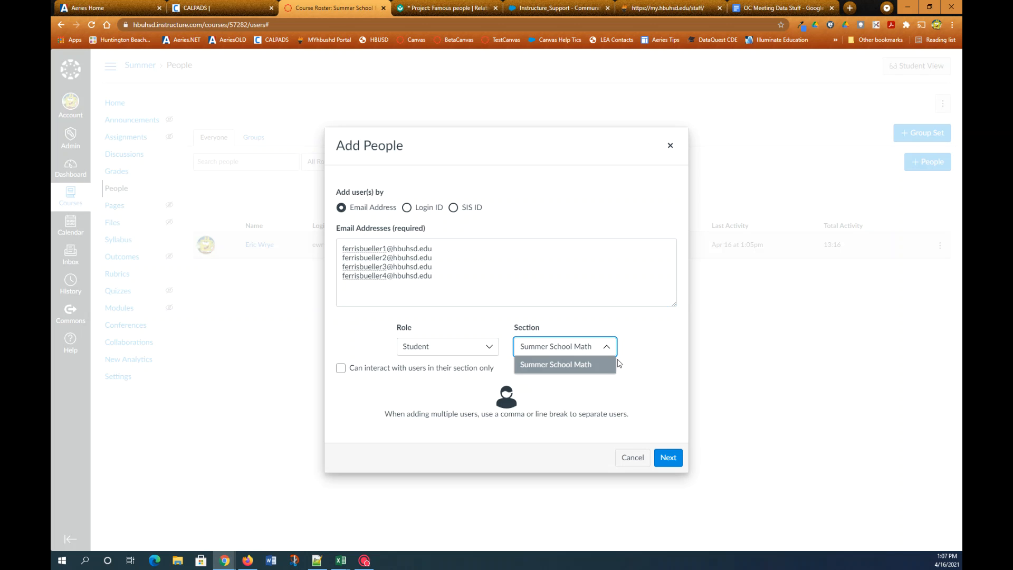
left_click(642, 348)
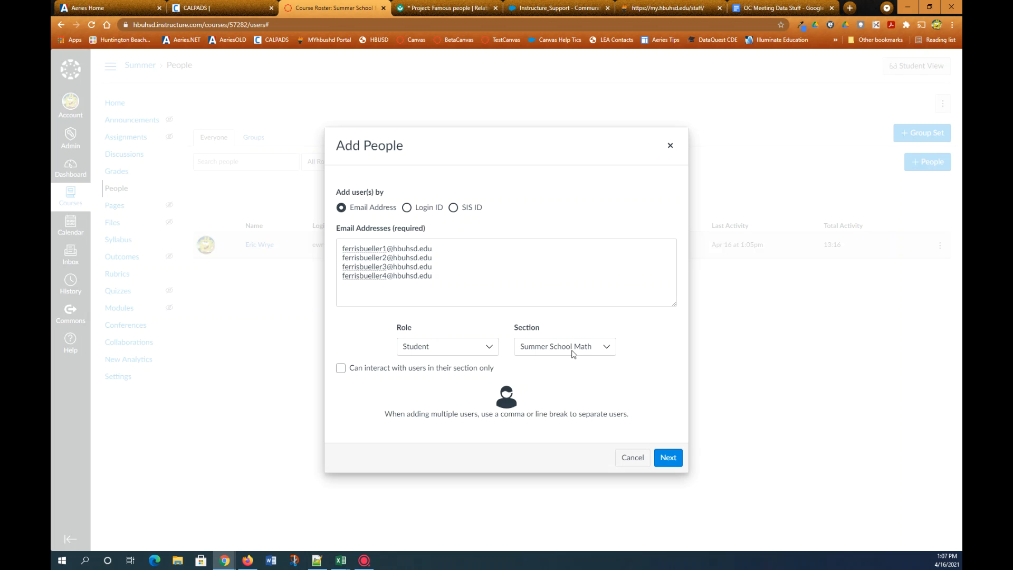
left_click(606, 348)
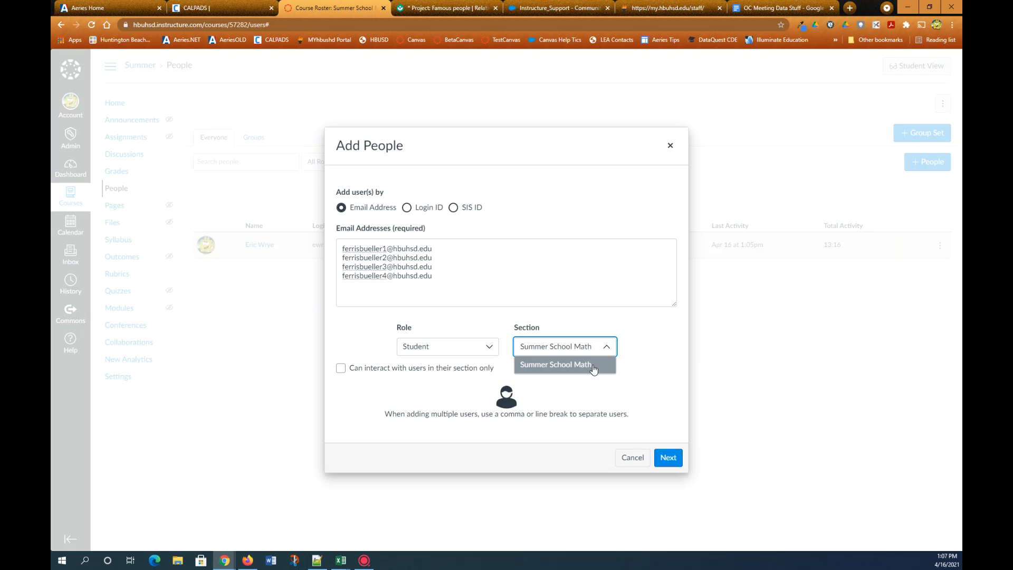
left_click(588, 364)
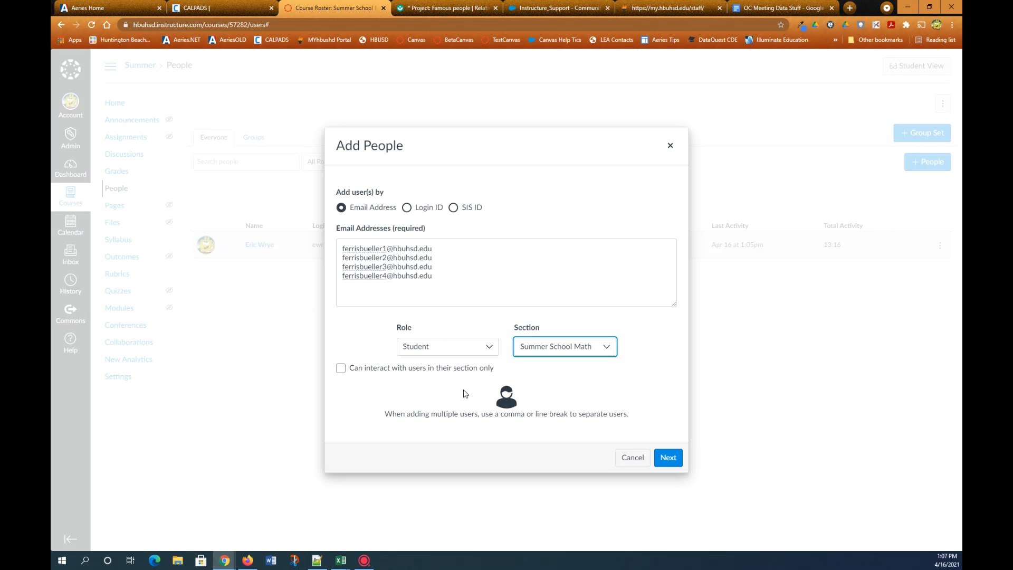
left_click(667, 458)
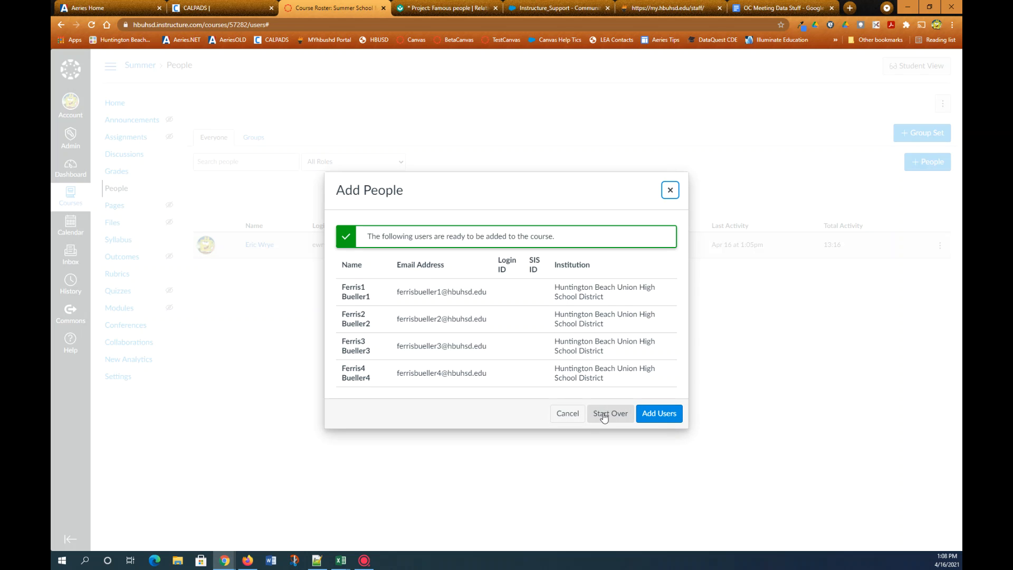
left_click(660, 414)
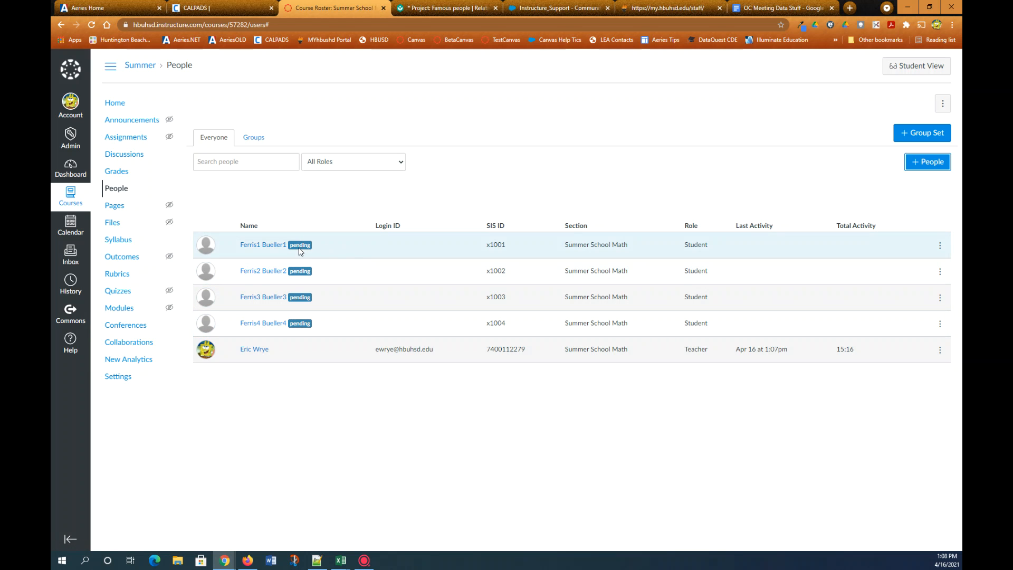
- Start another Add People entry and set it to add users by SIS ID
mouse_move(299, 246)
left_click(922, 166)
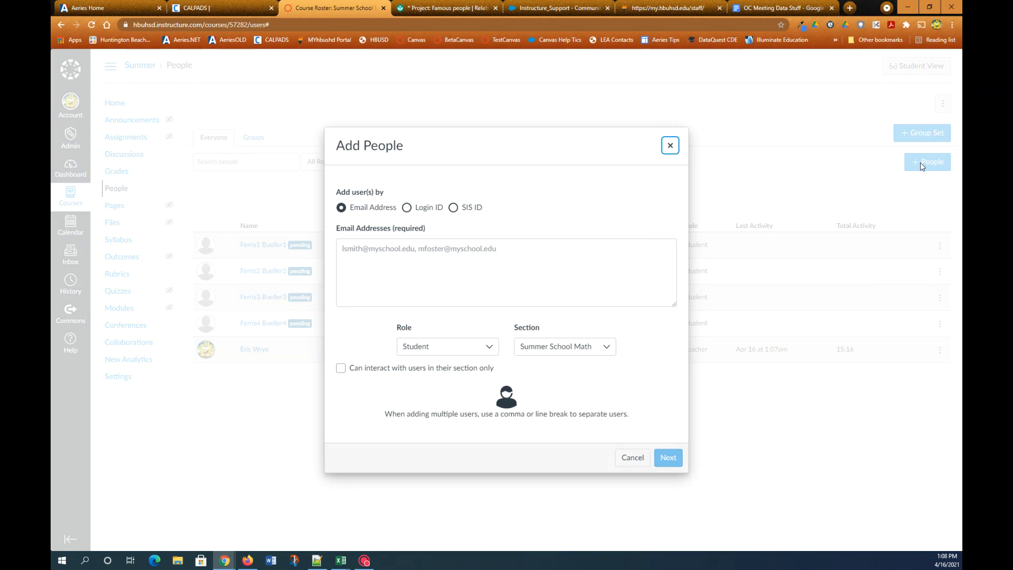
left_click(453, 208)
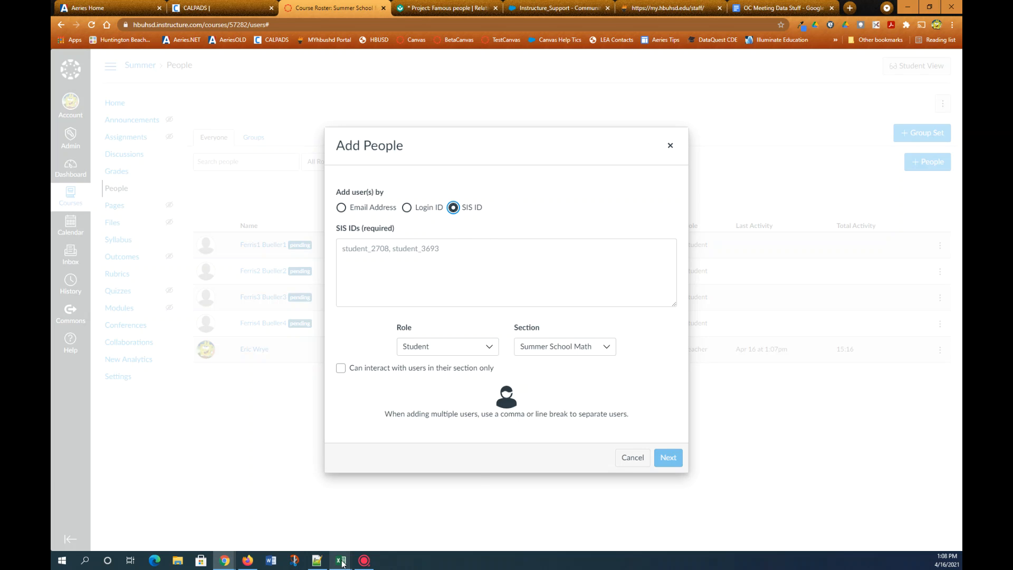
- Switch to the Excel workbook, copy the student IDs in cells A7:A11, and return to Canvas
mouse_move(342, 563)
left_click(438, 523)
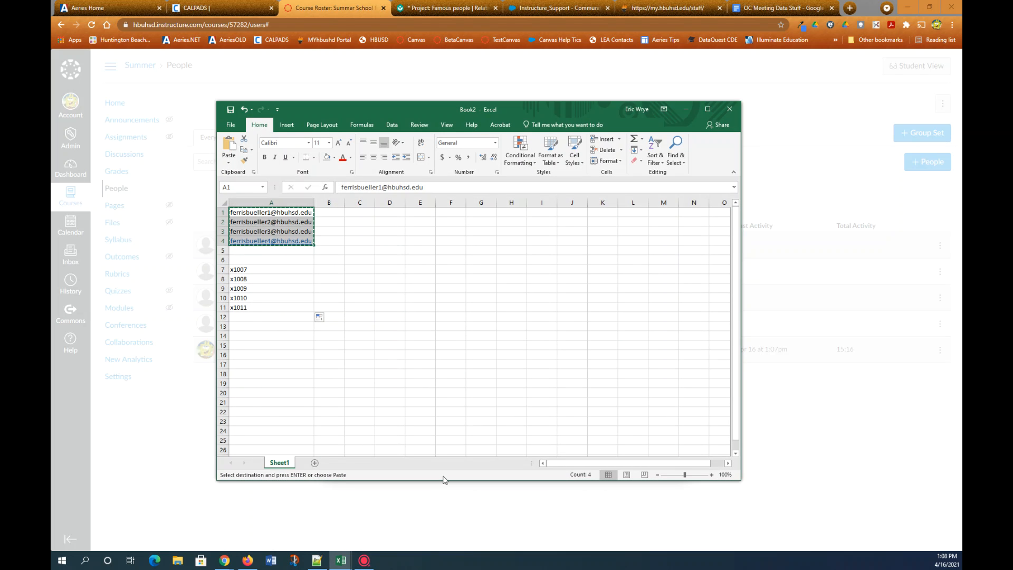
left_click(293, 269)
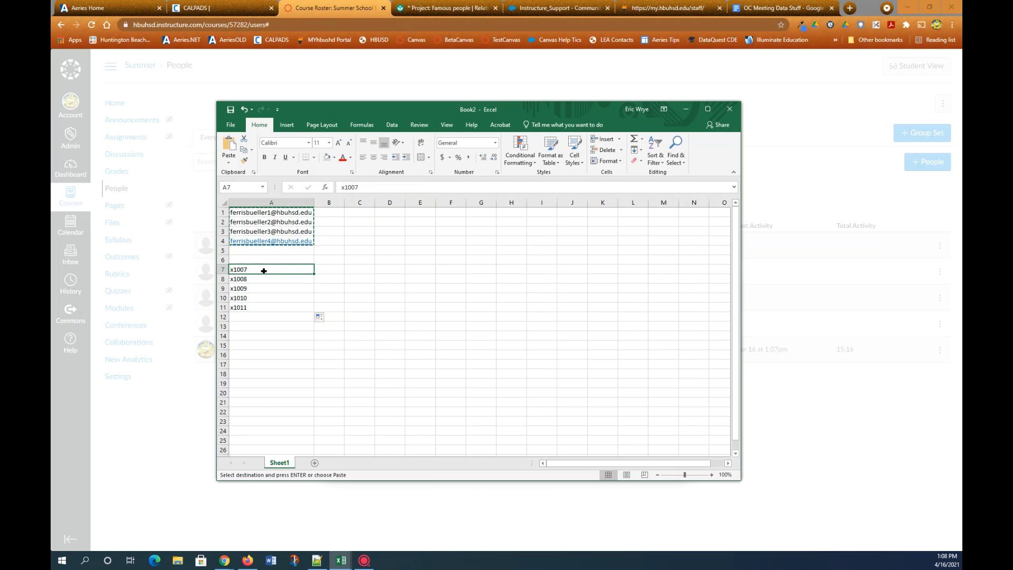
left_click_drag(264, 270, 267, 307)
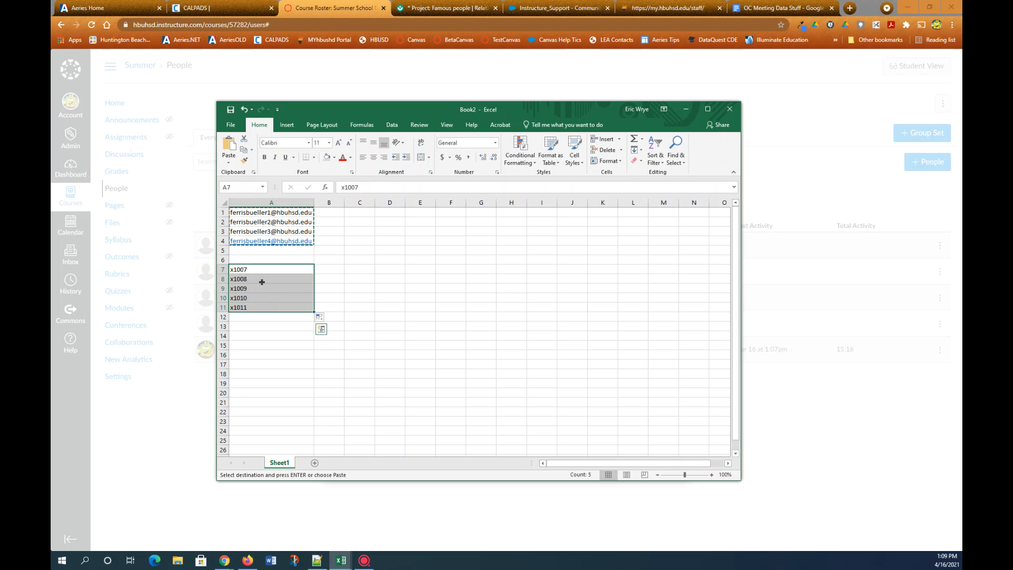
right_click(262, 284)
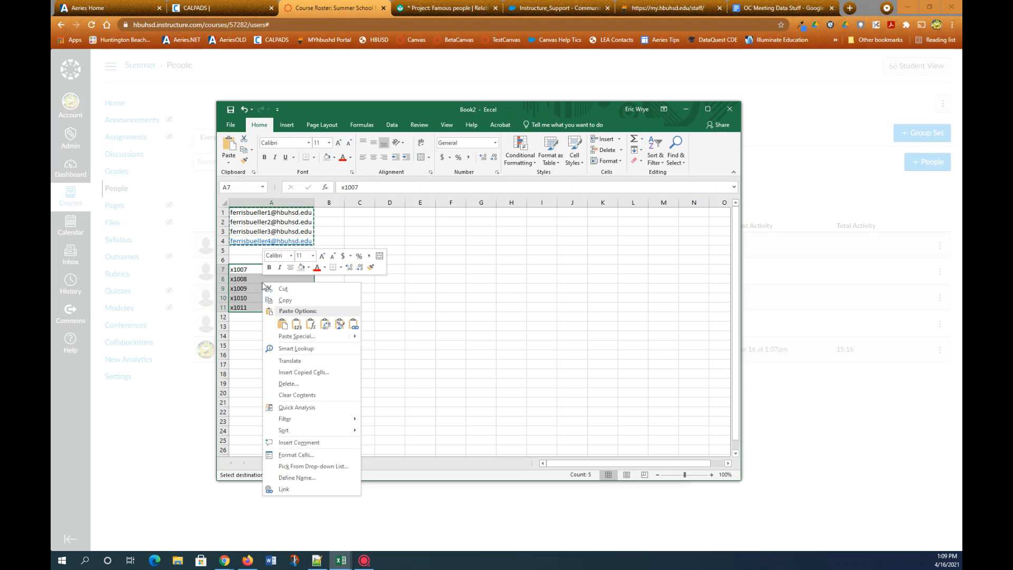
left_click(283, 299)
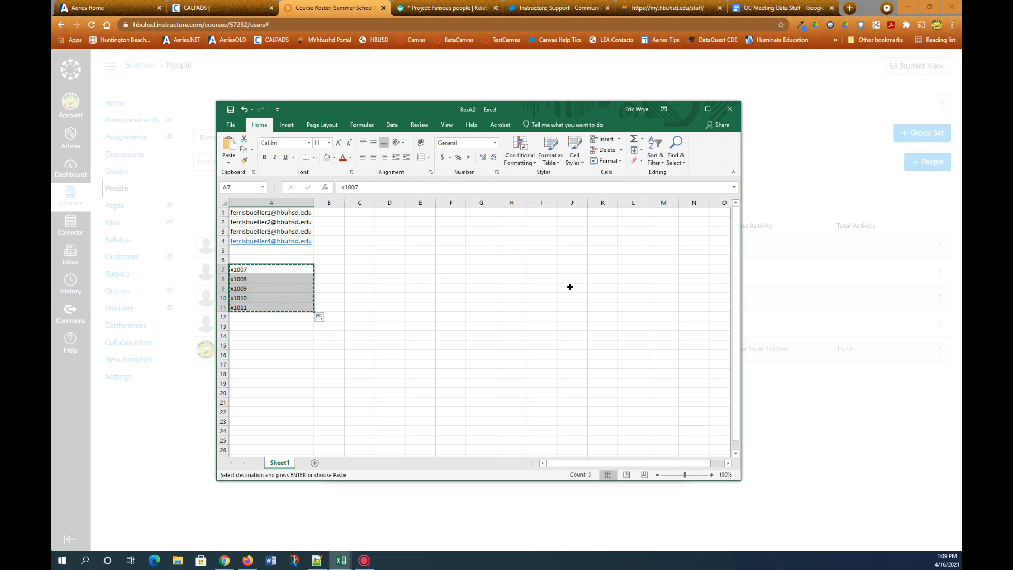
left_click(685, 110)
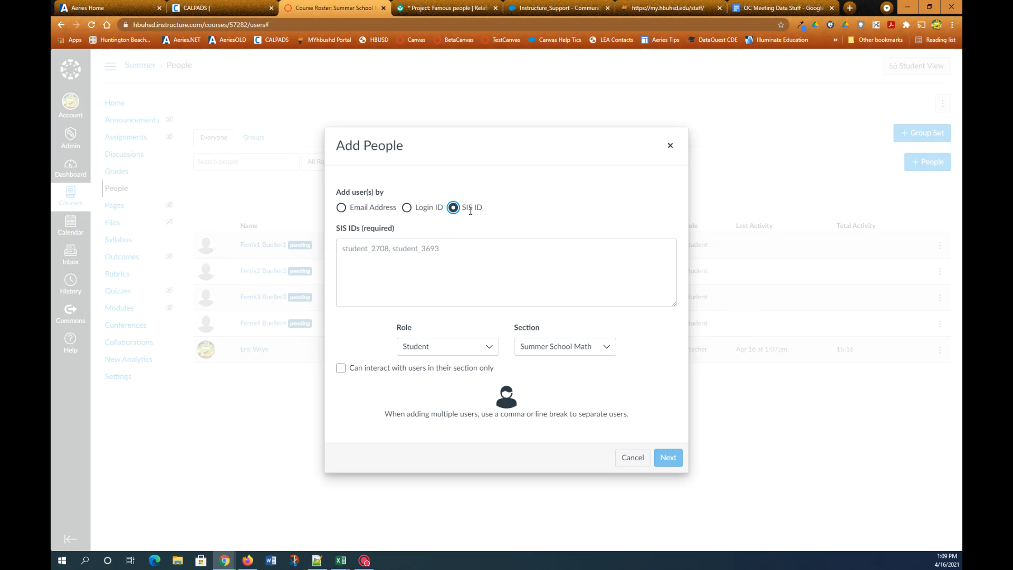
- Paste the copied IDs into the SIS IDs field and add those users as students in the Summer School Math section
left_click(349, 254)
right_click(349, 256)
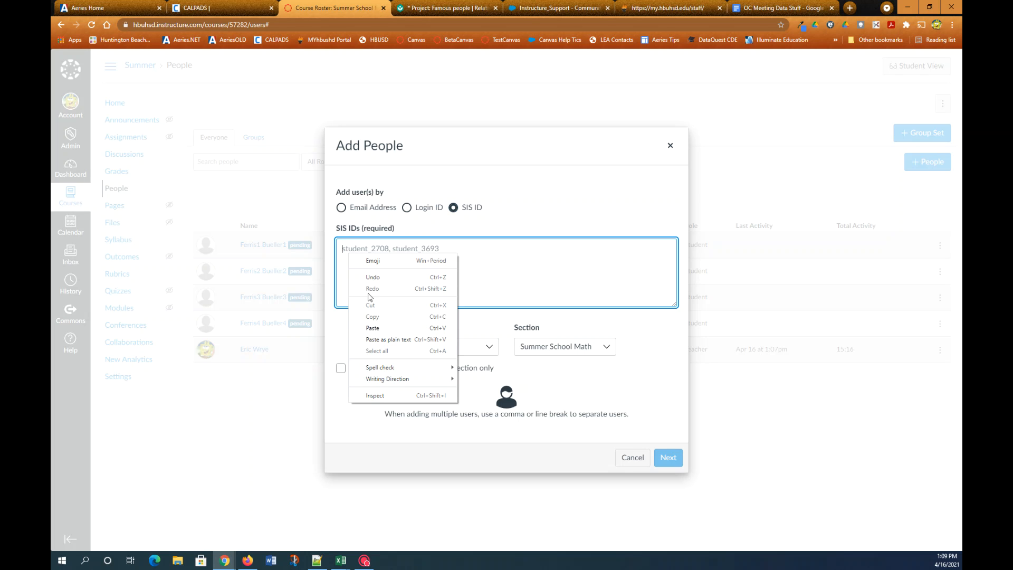
left_click(375, 328)
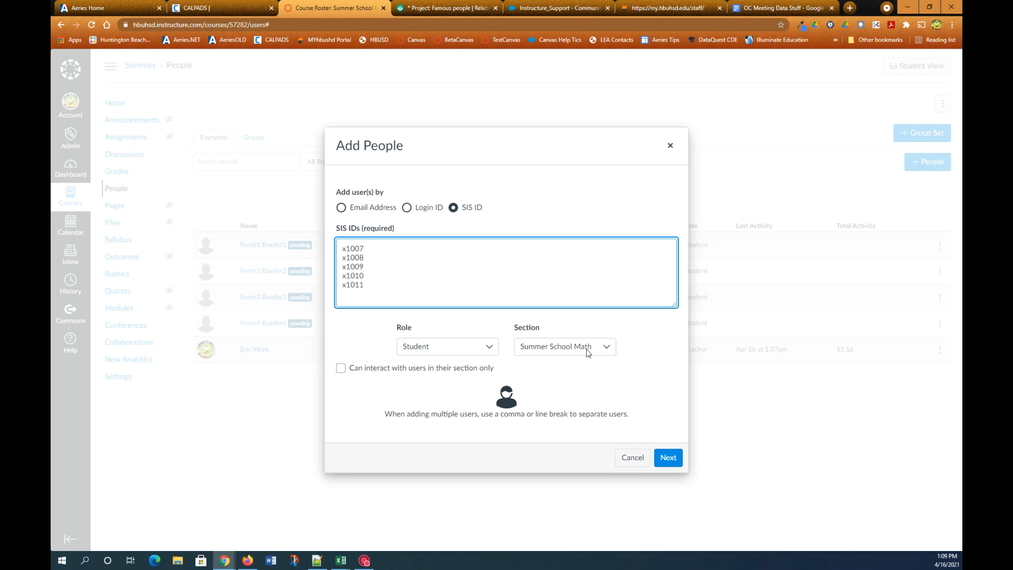
left_click(666, 457)
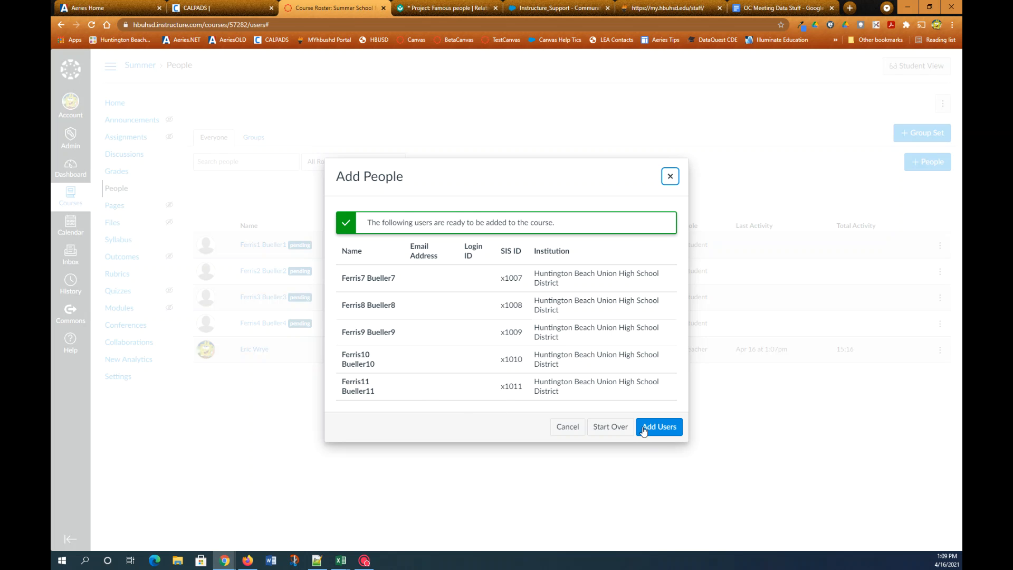
left_click(660, 427)
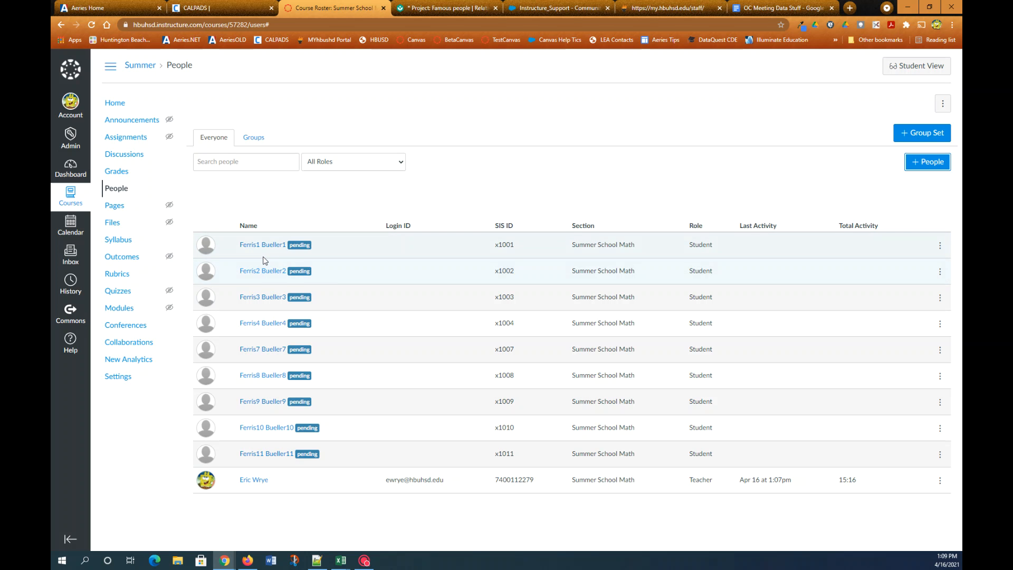
- Copy the SIS ID of the first student in the course roster
mouse_move(303, 246)
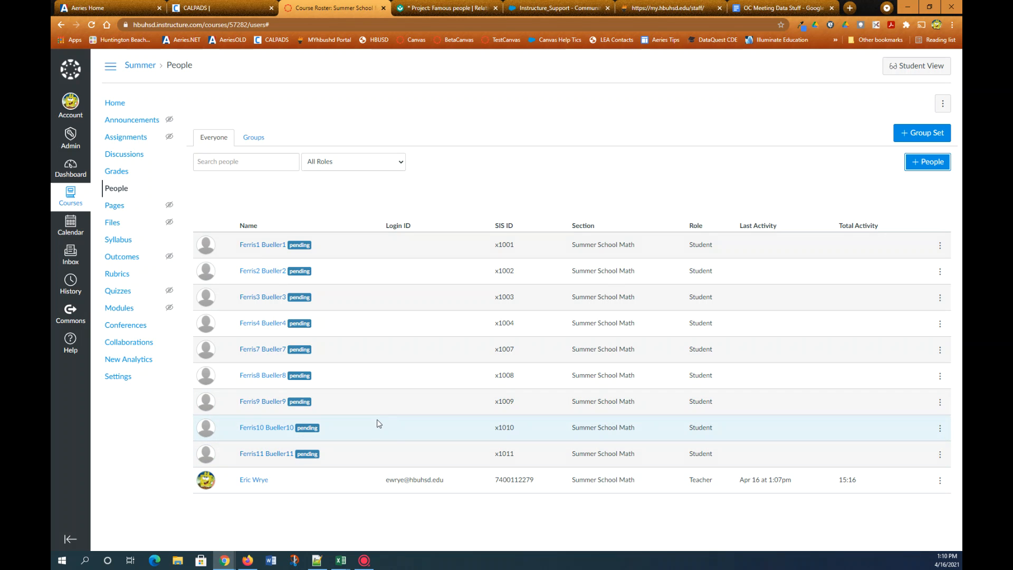
double_click(504, 245)
right_click(505, 245)
left_click(515, 253)
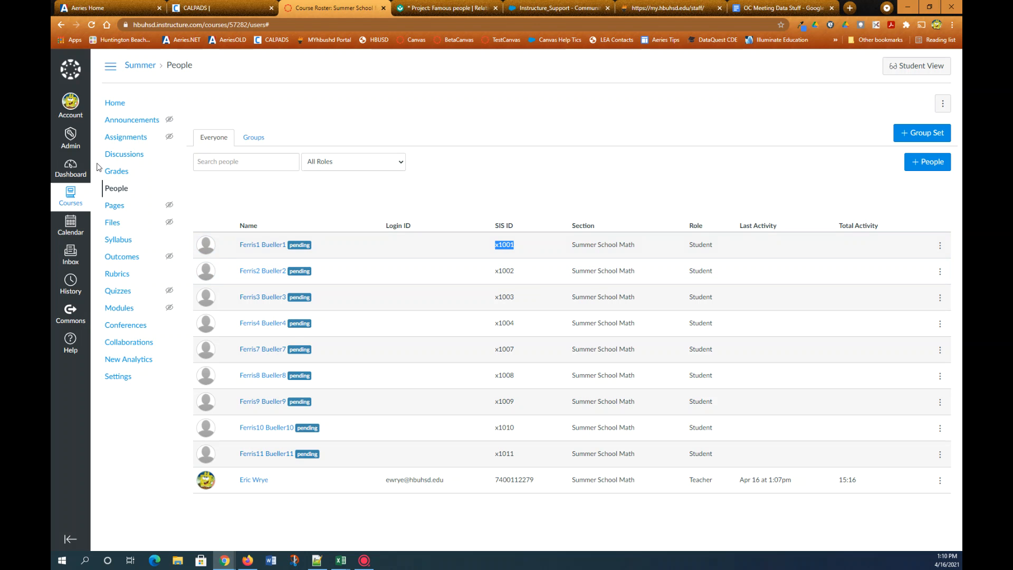
- Open the People page of the Huntington Beach Union High School District admin account
left_click(78, 148)
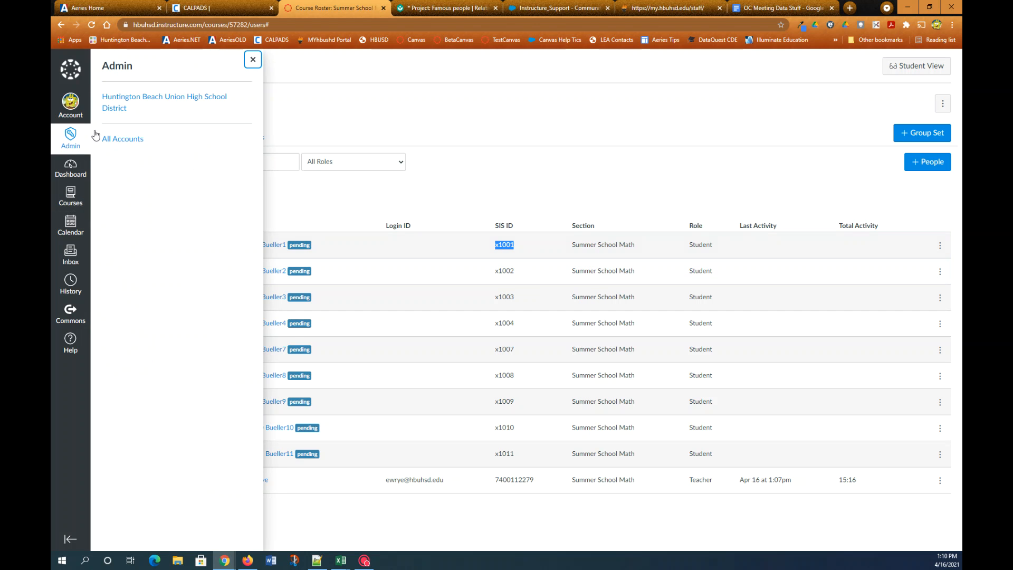
left_click(131, 104)
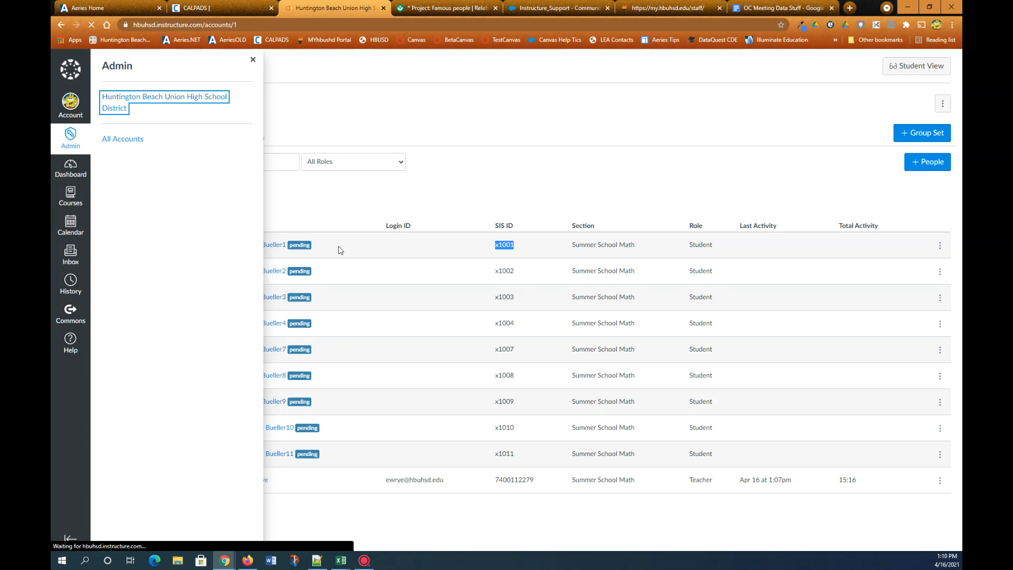
left_click(128, 125)
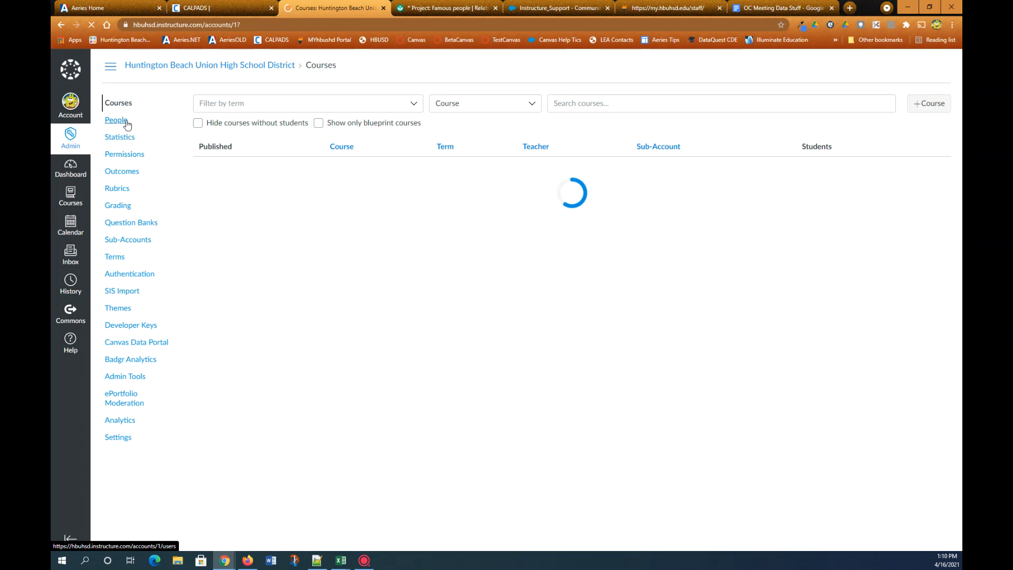
- Search the district's people for the copied SIS ID and start acting as the matching student
left_click(356, 102)
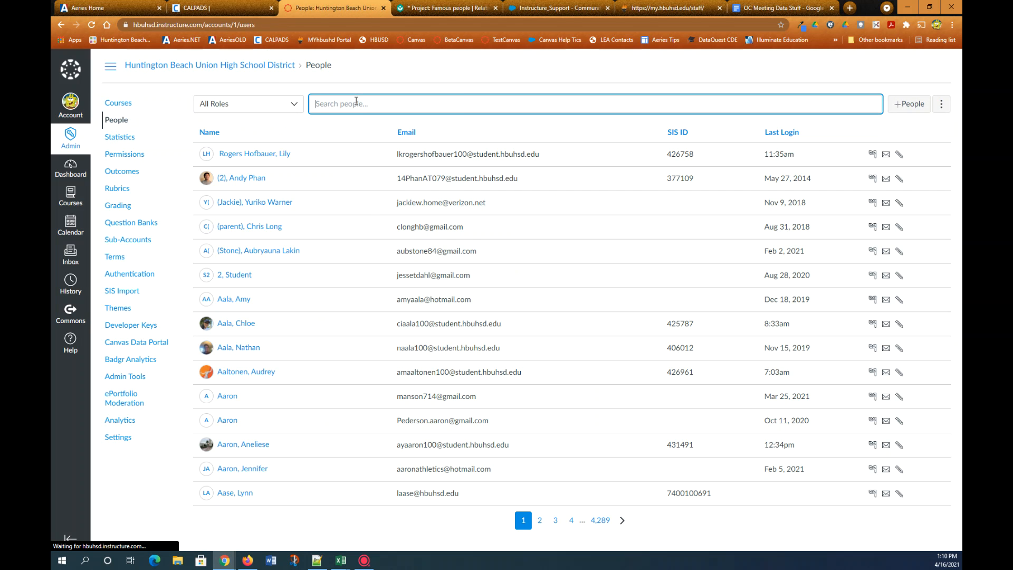
right_click(356, 102)
left_click(382, 163)
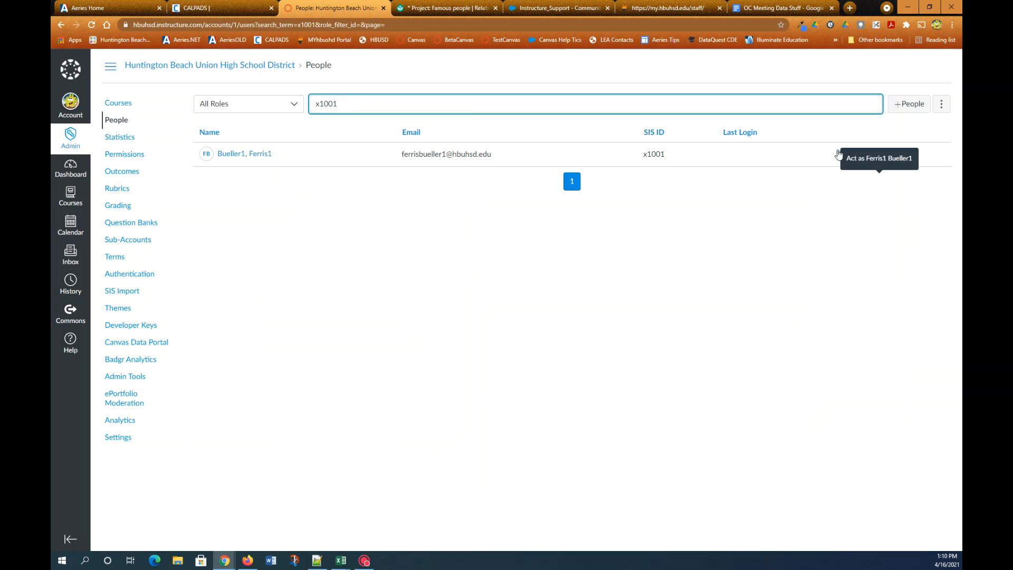
left_click(839, 154)
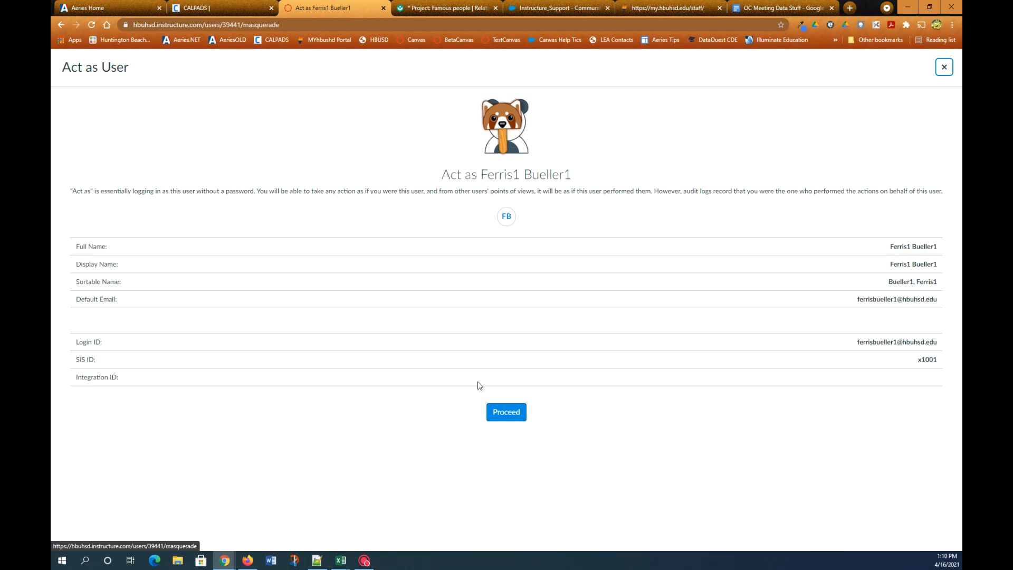
left_click(512, 414)
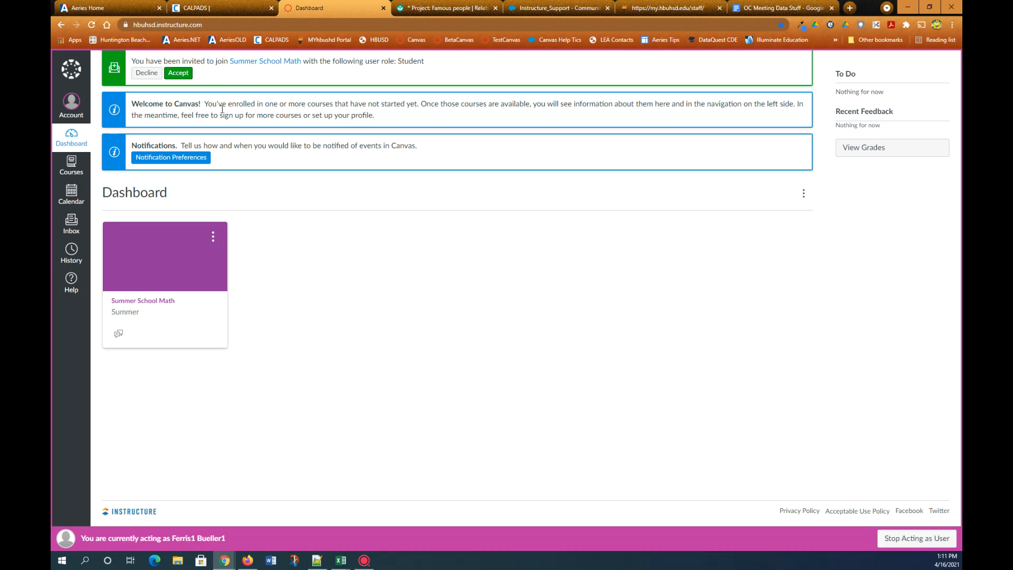
- Accept the student's invitation to Summer School Math and stop acting as that user
left_click(180, 77)
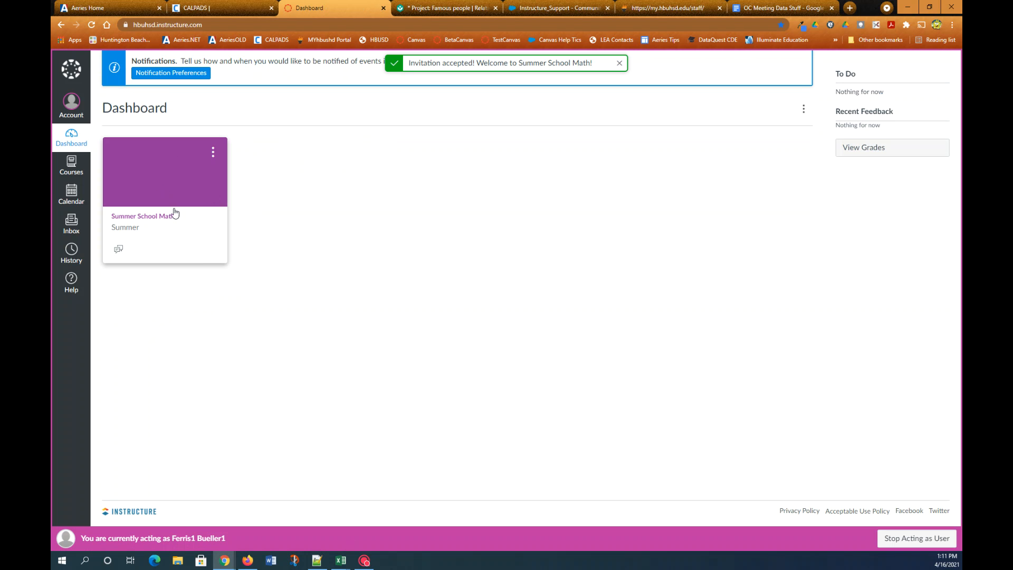
left_click(881, 545)
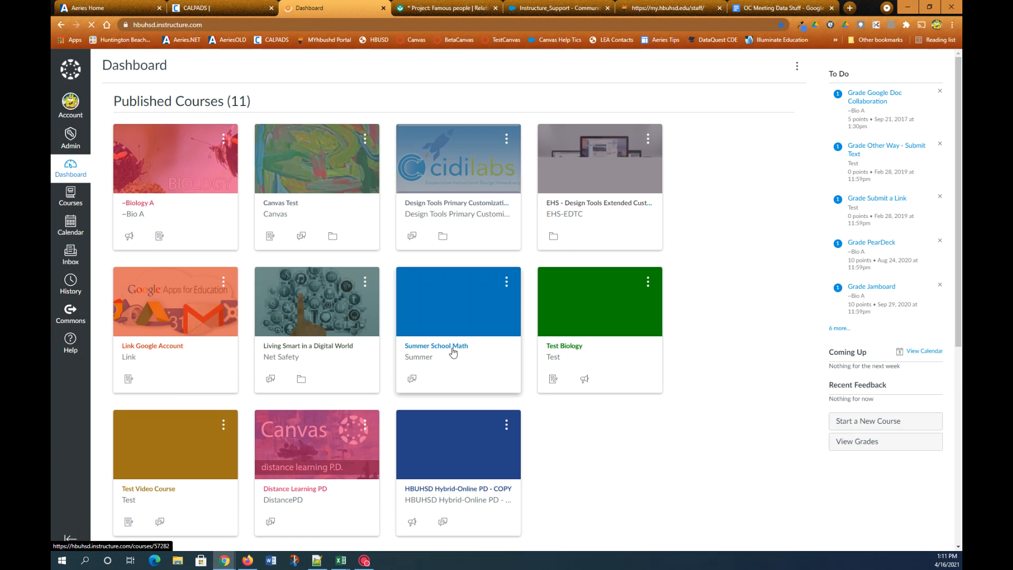
- Open the Summer School Math course roster and review the management options for the first pending student
left_click(453, 352)
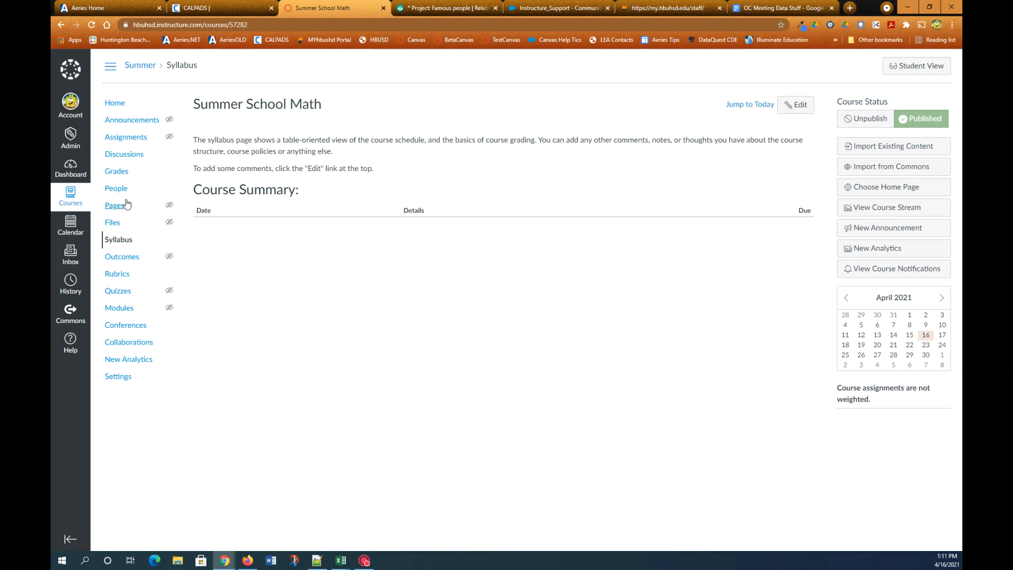
left_click(117, 190)
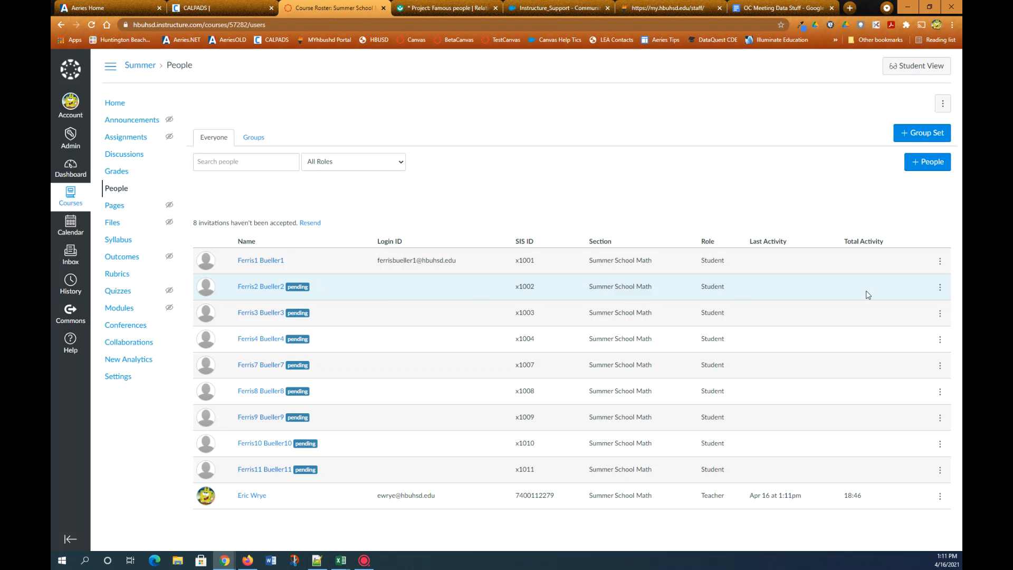
left_click(940, 288)
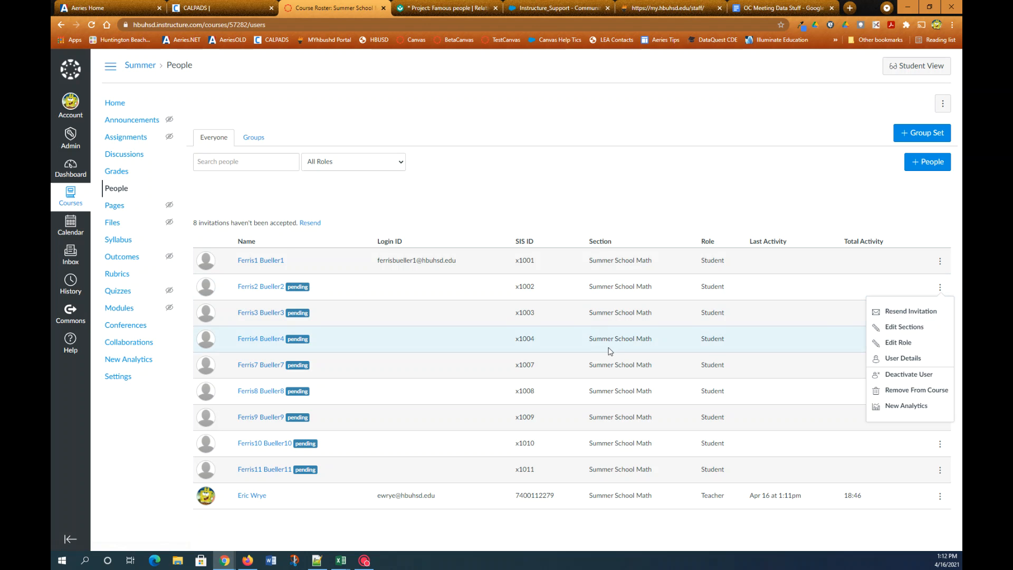
left_click(505, 179)
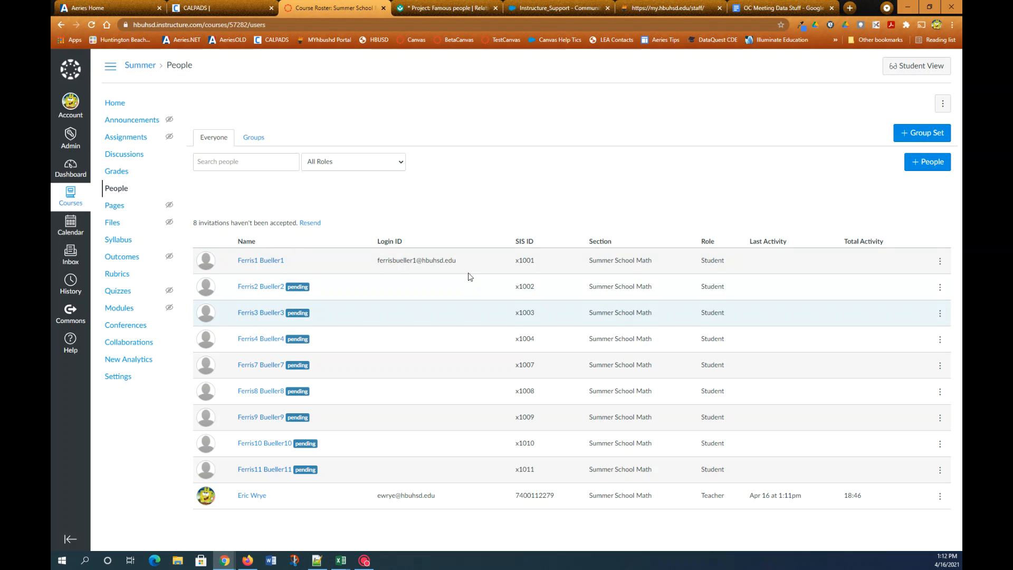